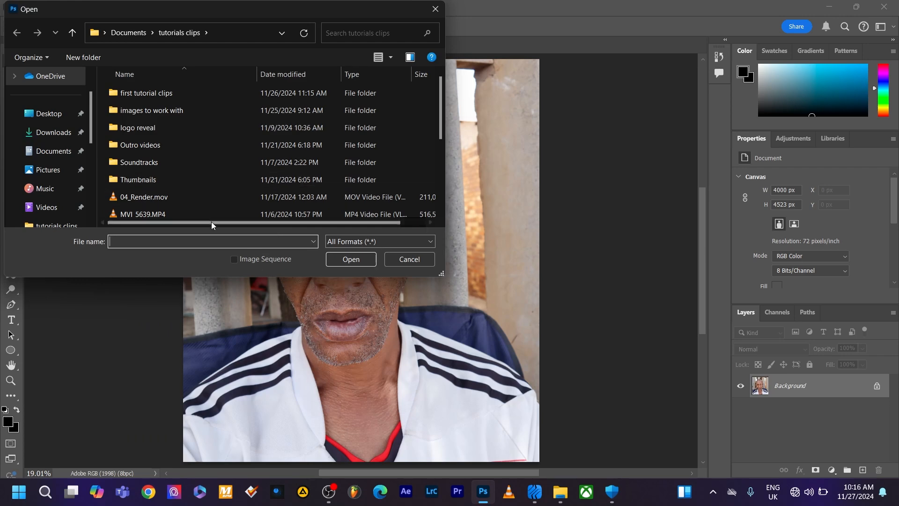
# Close the file-opening dialog and duplicate the Background layer within the same document under its default name
pyautogui.click(441, 11)
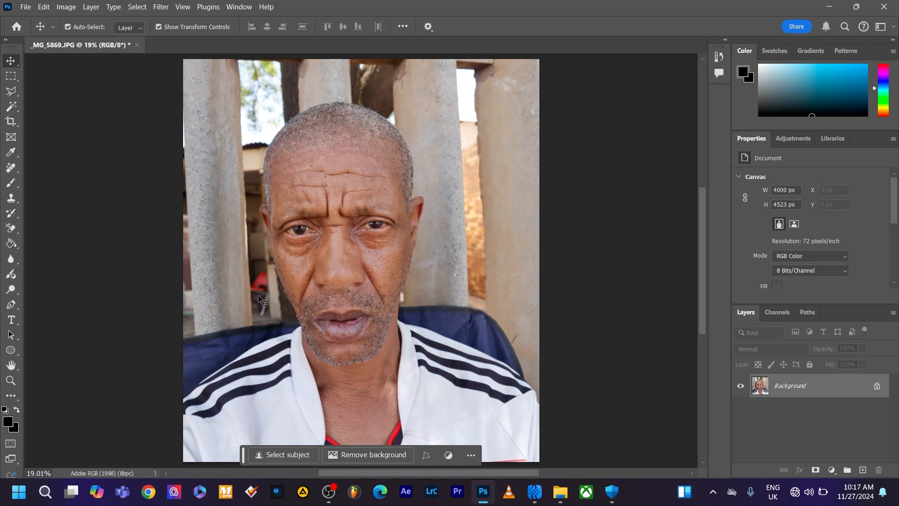
pyautogui.rightClick(792, 395)
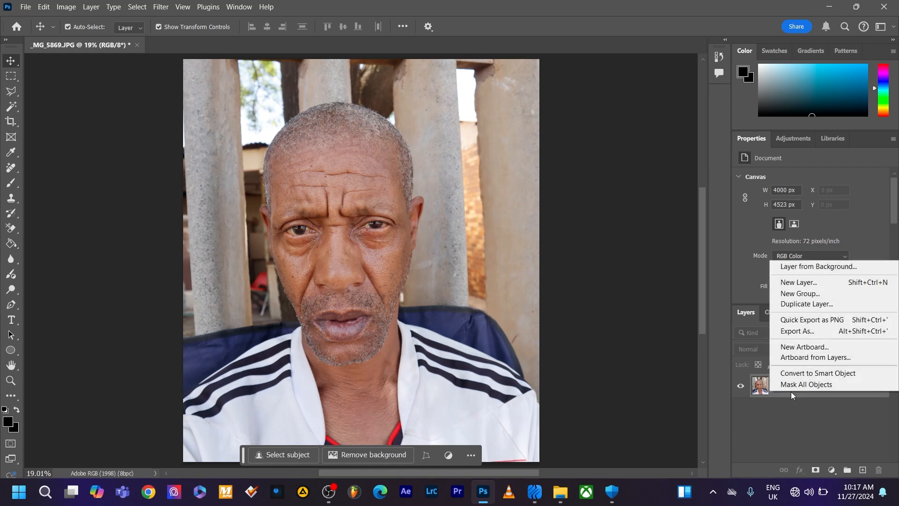
pyautogui.click(811, 304)
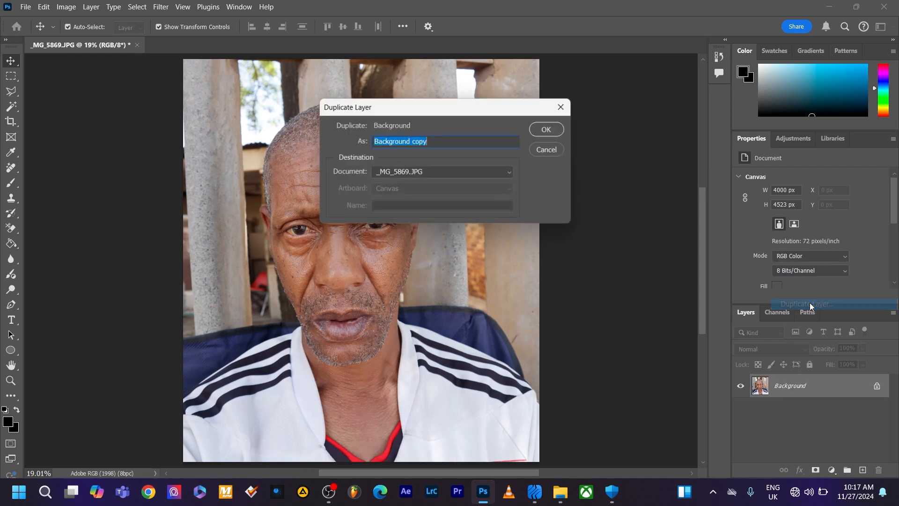
pyautogui.click(547, 129)
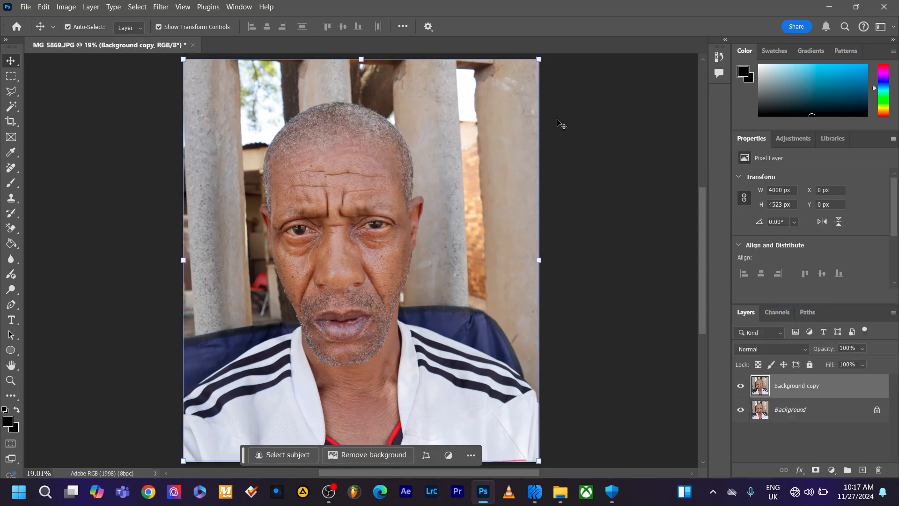
pyautogui.doubleClick(809, 388)
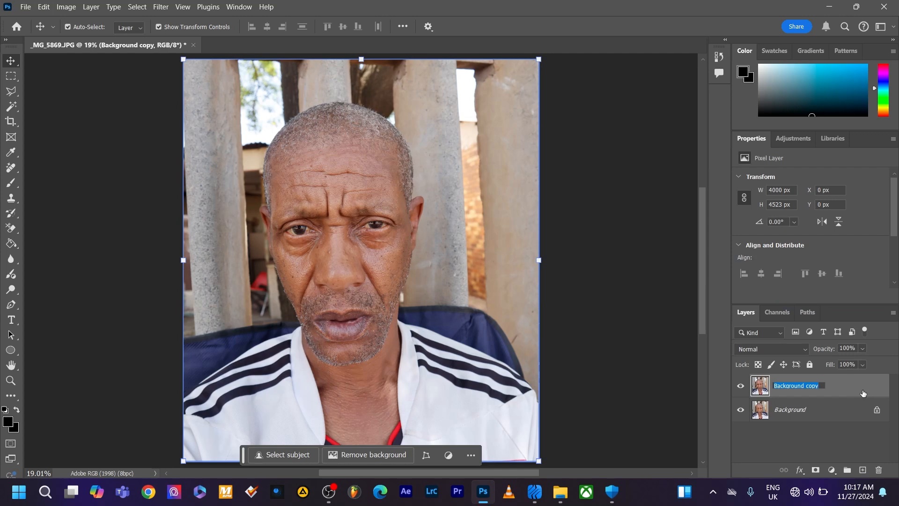
pyautogui.press('BackSpace')
pyautogui.press('Return')
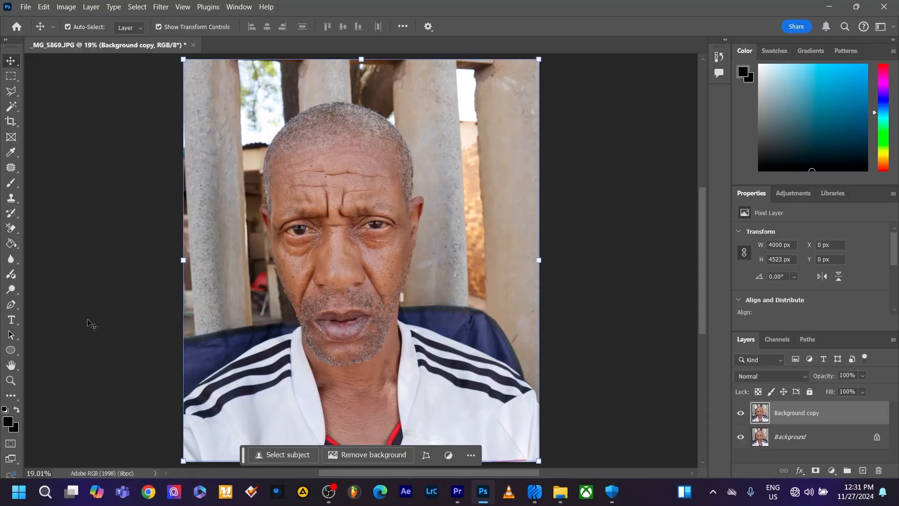
# With the Patch tool, replace the wrinkled skin beneath the subject's left eye with smoother skin from the cheek below
pyautogui.click(12, 170)
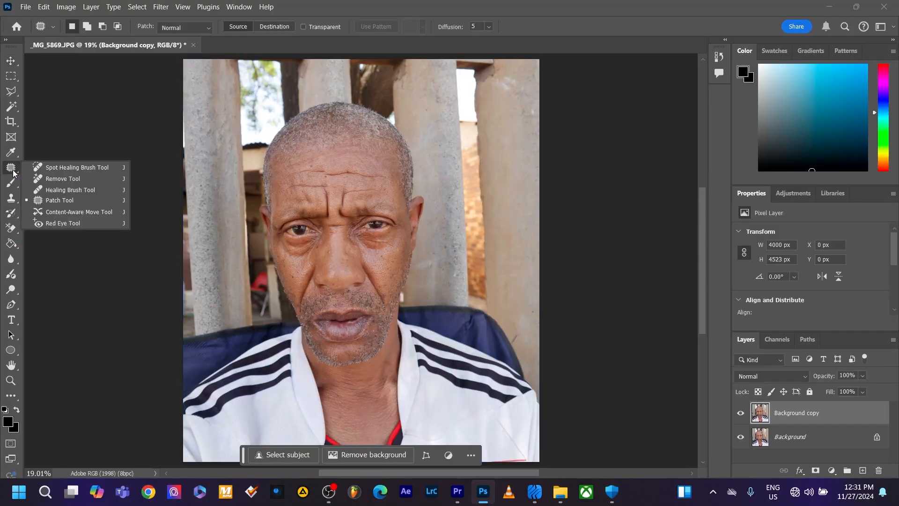
pyautogui.click(74, 200)
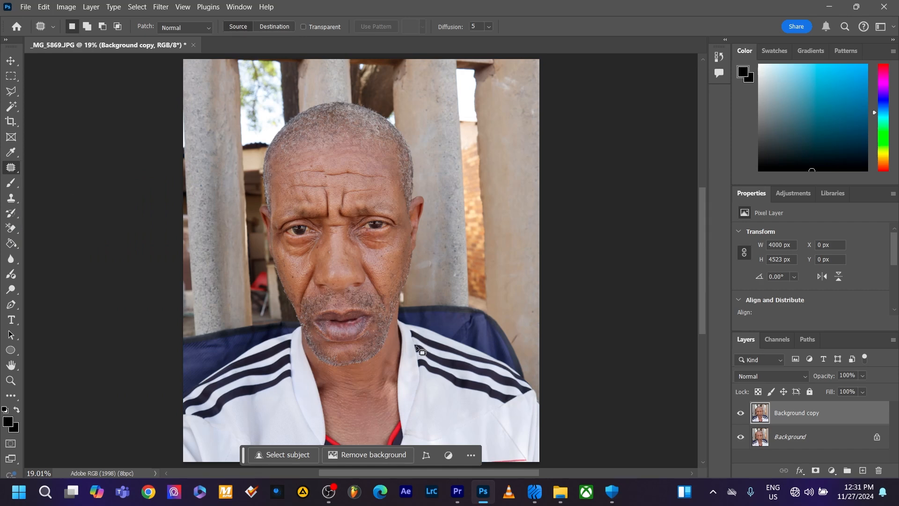
pyautogui.scroll(5, 420, 350)
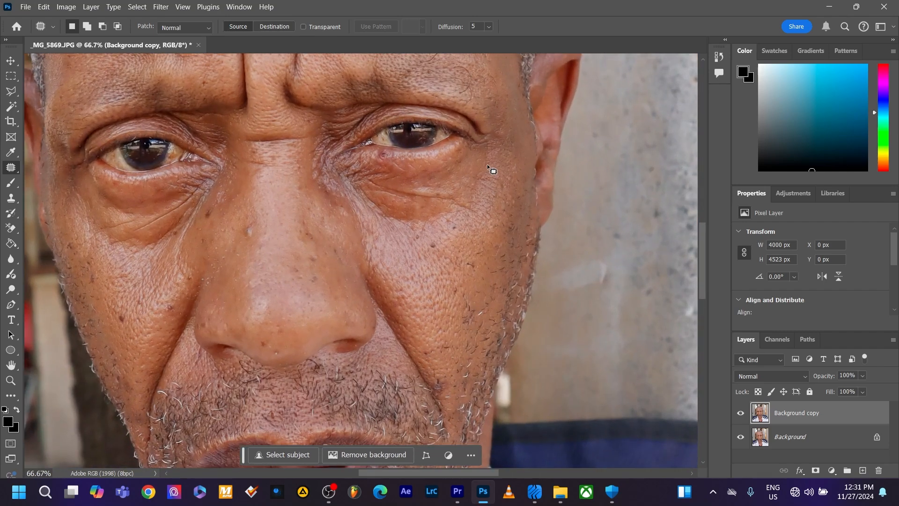
pyautogui.moveTo(487, 166)
pyautogui.mouseDown()
pyautogui.moveTo(360, 177)
pyautogui.moveTo(490, 186)
pyautogui.moveTo(490, 168)
pyautogui.mouseUp()
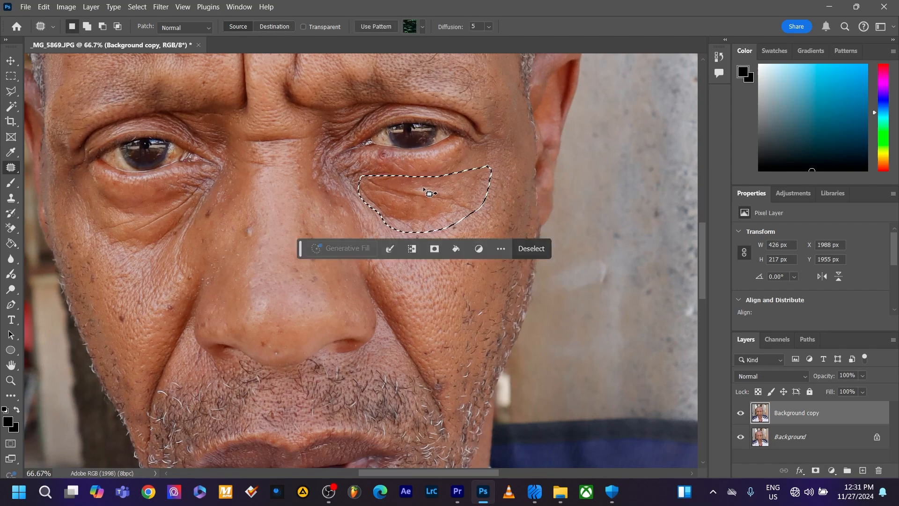
pyautogui.moveTo(424, 188); pyautogui.dragTo(426, 204)
pyautogui.moveTo(432, 234); pyautogui.dragTo(433, 252)
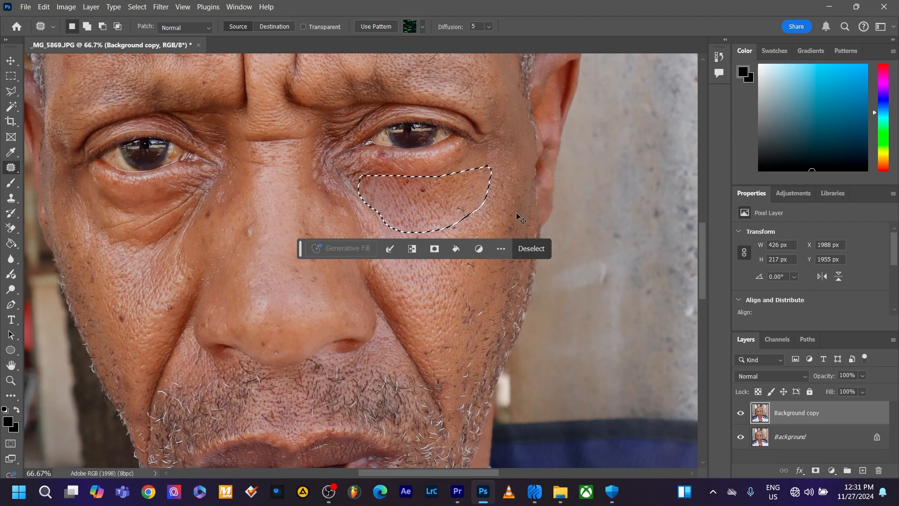
# Fade the patch under the subject's left eye to 49% opacity and clear the selection
pyautogui.hotkey('ctrl', 'shift', 'f')
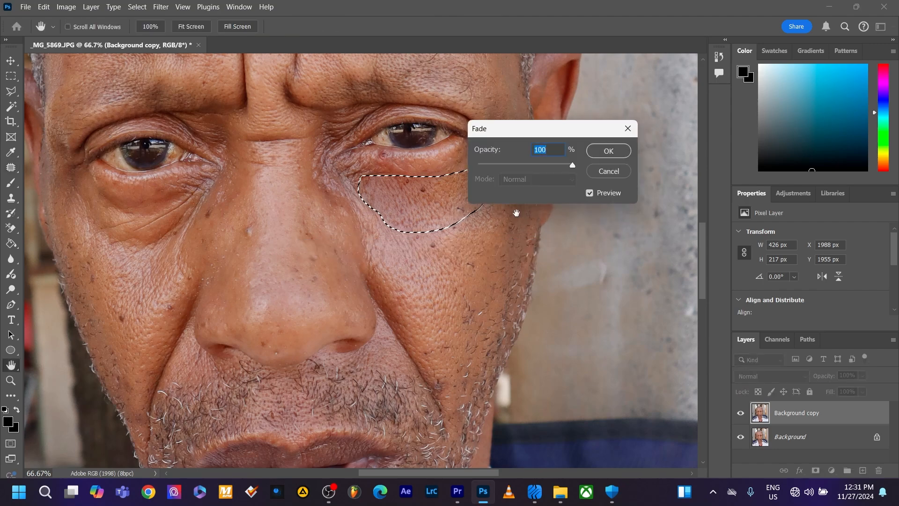
pyautogui.moveTo(574, 171); pyautogui.dragTo(535, 167)
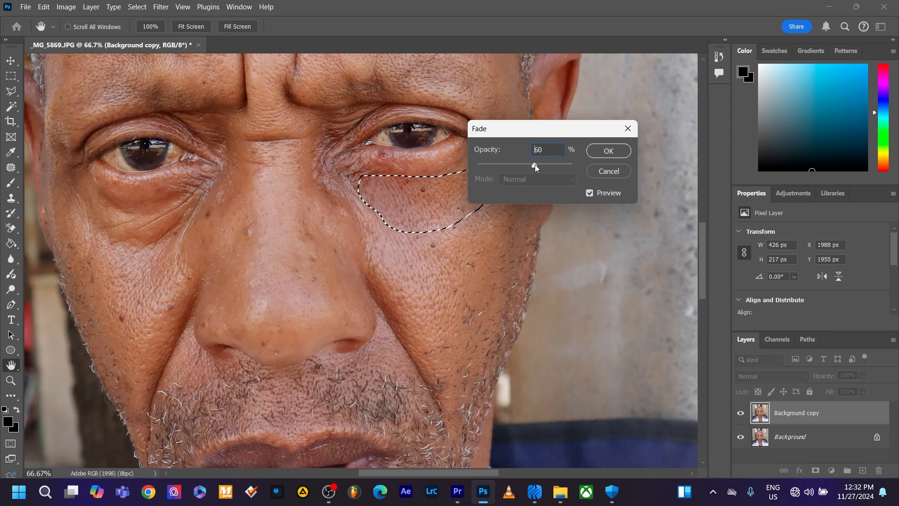
pyautogui.moveTo(531, 167); pyautogui.dragTo(524, 168)
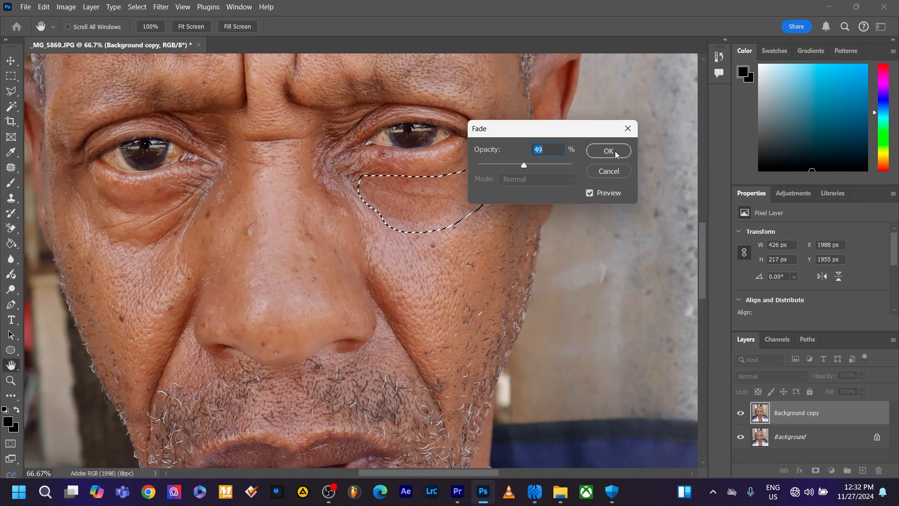
pyautogui.click(609, 151)
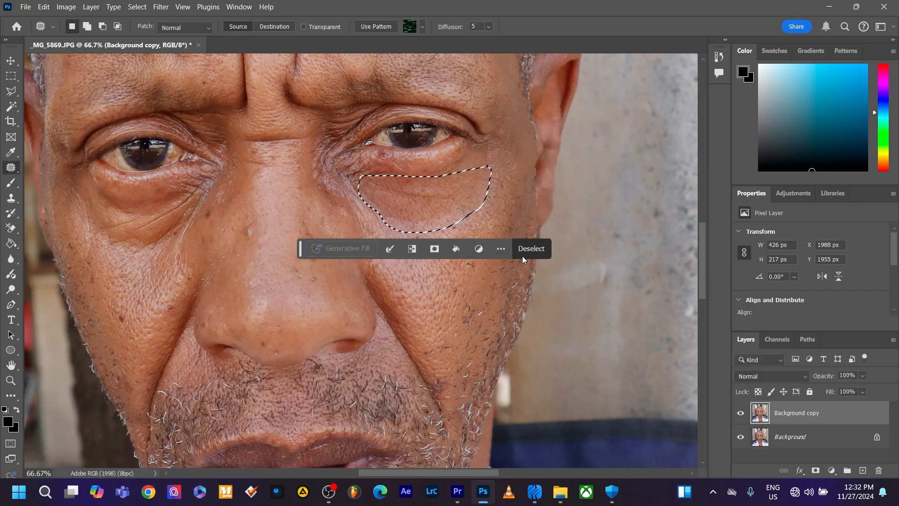
pyautogui.click(533, 250)
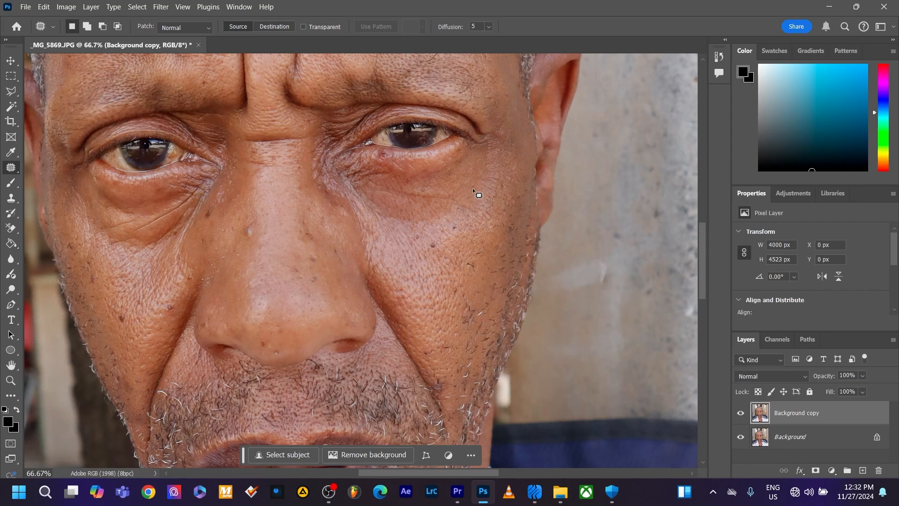
# Patch the remaining fine creases beneath the subject's left eye in three small areas using nearby skin, and clear the selection
pyautogui.moveTo(472, 187)
pyautogui.mouseDown()
pyautogui.moveTo(422, 213)
pyautogui.moveTo(387, 215)
pyautogui.moveTo(414, 233)
pyautogui.mouseUp()
pyautogui.moveTo(466, 213); pyautogui.dragTo(474, 188)
pyautogui.moveTo(436, 215); pyautogui.dragTo(439, 197)
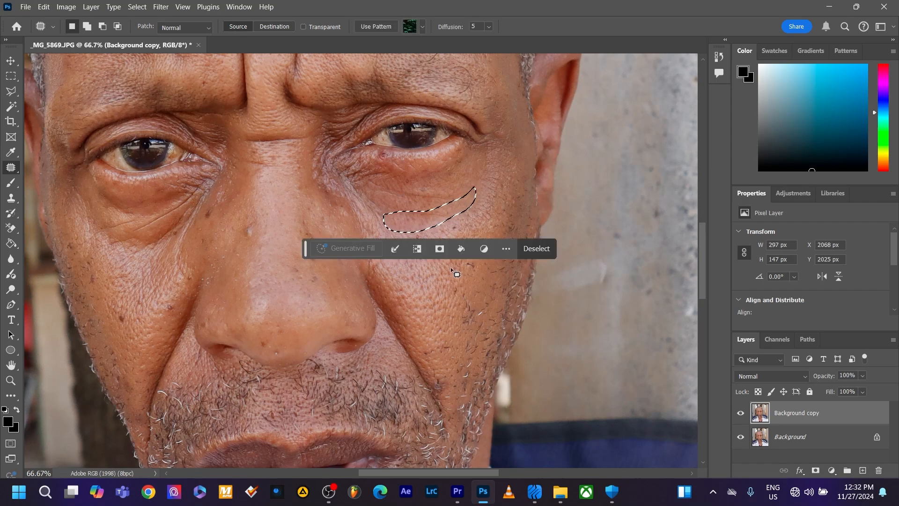
pyautogui.click(535, 253)
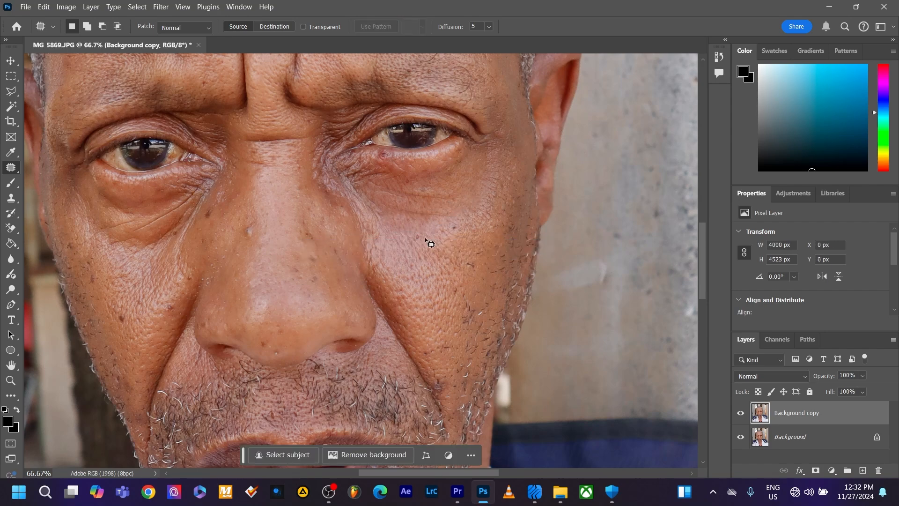
pyautogui.moveTo(434, 208)
pyautogui.mouseDown()
pyautogui.moveTo(397, 206)
pyautogui.moveTo(402, 218)
pyautogui.moveTo(439, 226)
pyautogui.moveTo(429, 210)
pyautogui.moveTo(421, 227)
pyautogui.mouseUp()
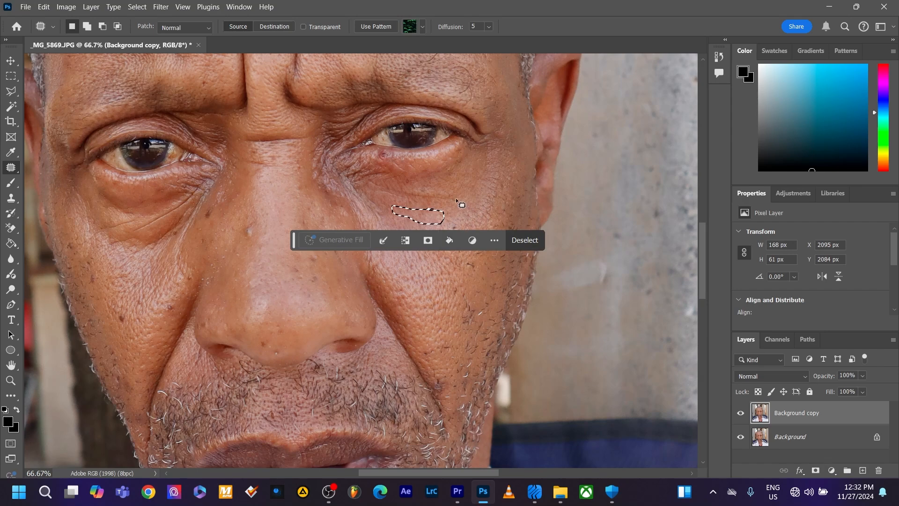
pyautogui.moveTo(456, 194)
pyautogui.mouseDown()
pyautogui.moveTo(388, 187)
pyautogui.moveTo(383, 201)
pyautogui.moveTo(427, 205)
pyautogui.moveTo(456, 195)
pyautogui.moveTo(414, 217)
pyautogui.mouseUp()
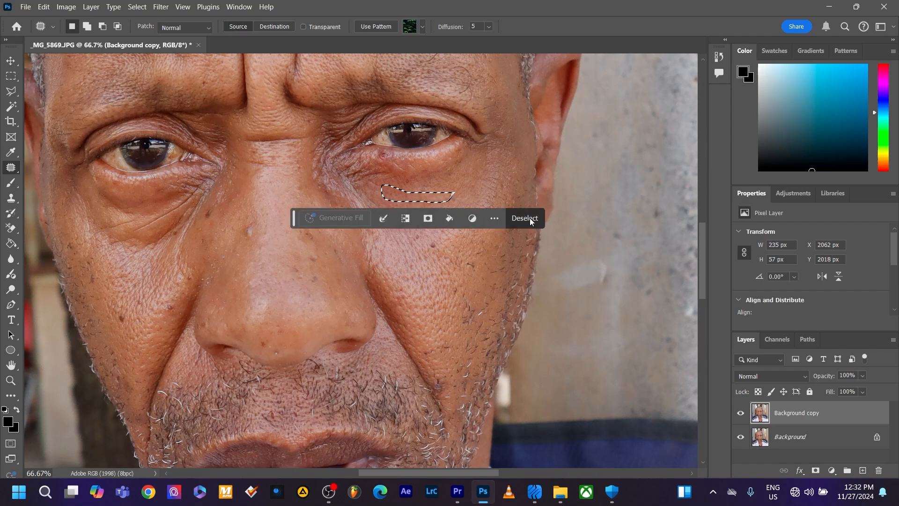
pyautogui.click(530, 219)
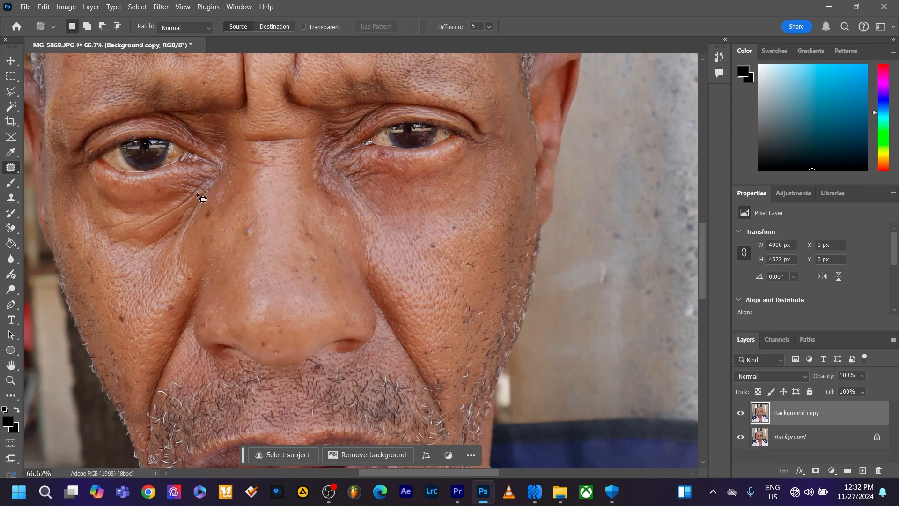
# Patch the wrinkles beneath the subject's right eye with skin from the cheek below and fade the patch to 53% opacity
pyautogui.moveTo(201, 184)
pyautogui.mouseDown()
pyautogui.moveTo(76, 198)
pyautogui.moveTo(199, 186)
pyautogui.mouseUp()
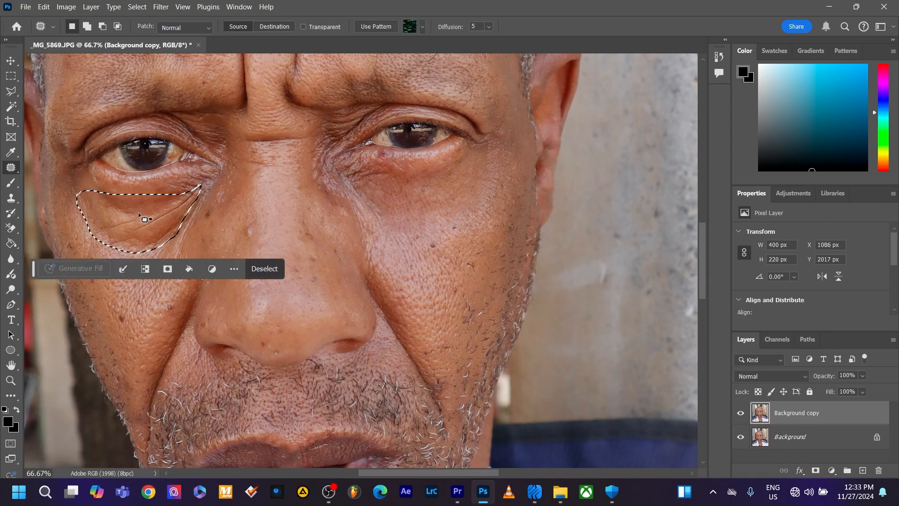
pyautogui.moveTo(139, 215); pyautogui.dragTo(133, 273)
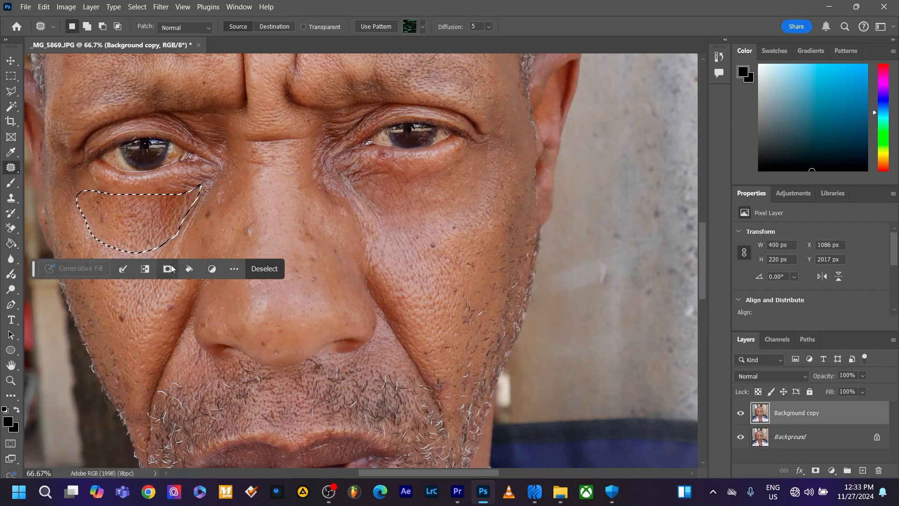
pyautogui.hotkey('ctrl', 'shift', 'f')
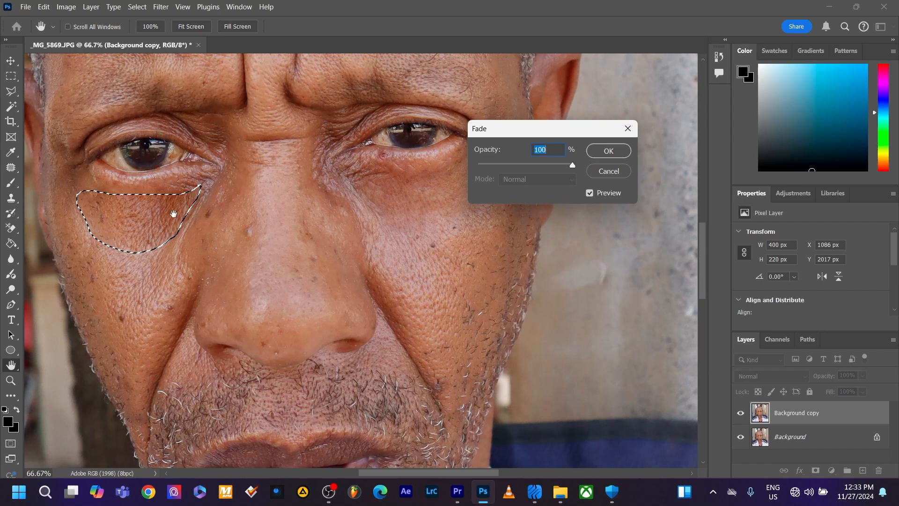
pyautogui.moveTo(572, 162); pyautogui.dragTo(572, 166)
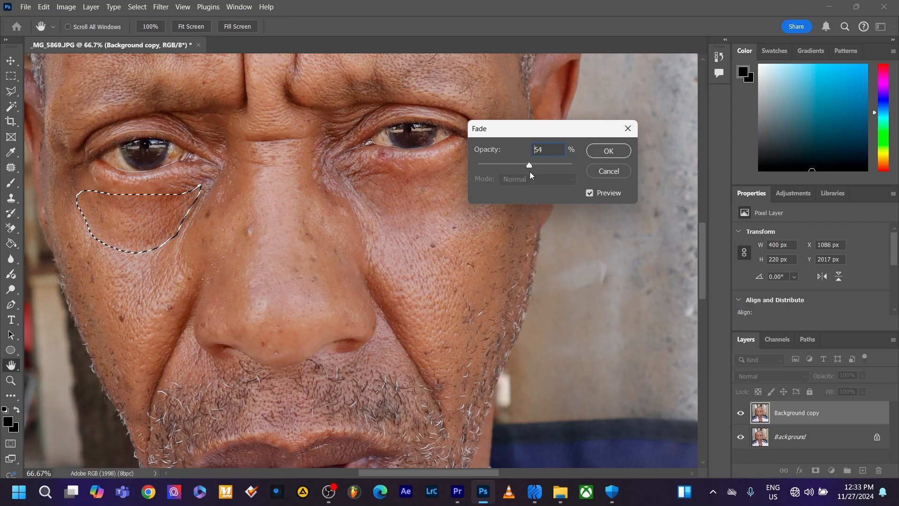
pyautogui.moveTo(529, 173); pyautogui.dragTo(528, 172)
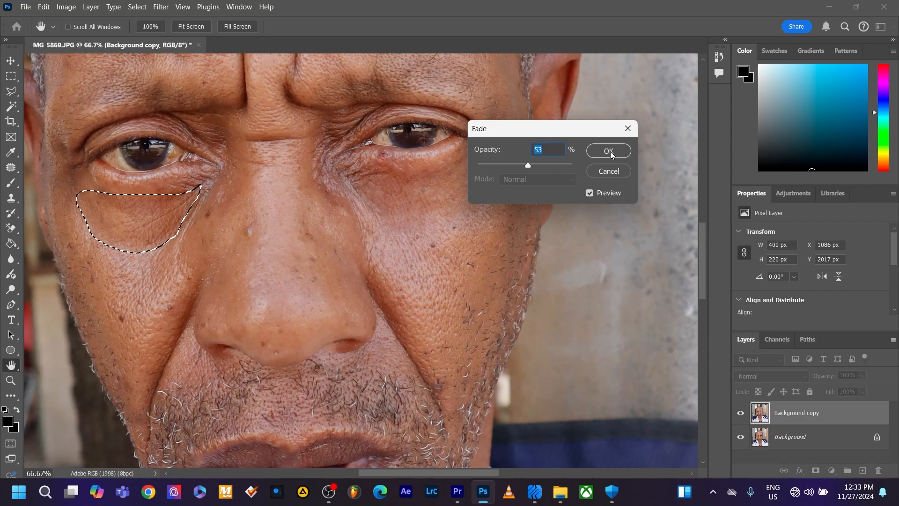
pyautogui.click(610, 152)
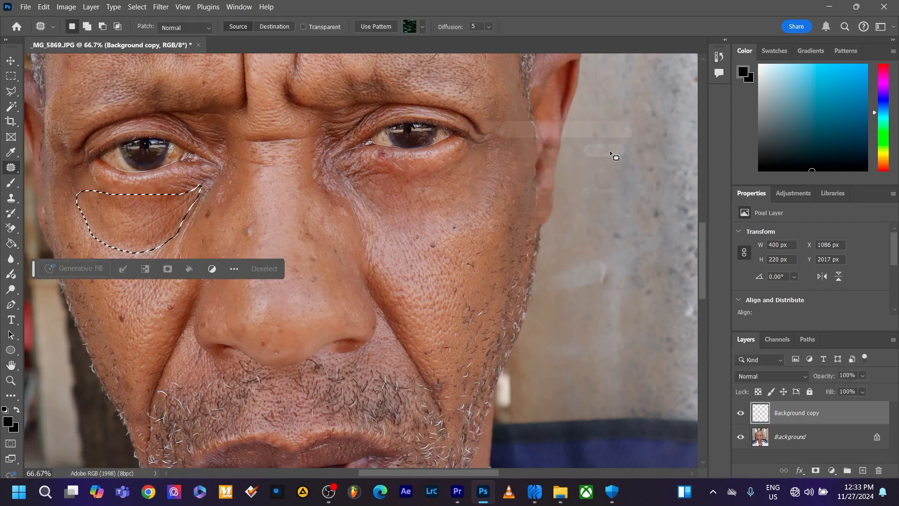
pyautogui.click(269, 274)
# Outline the long upper forehead wrinkle with the Patch tool and replace it with smoother skin just above
pyautogui.scroll(2, 380, 245)
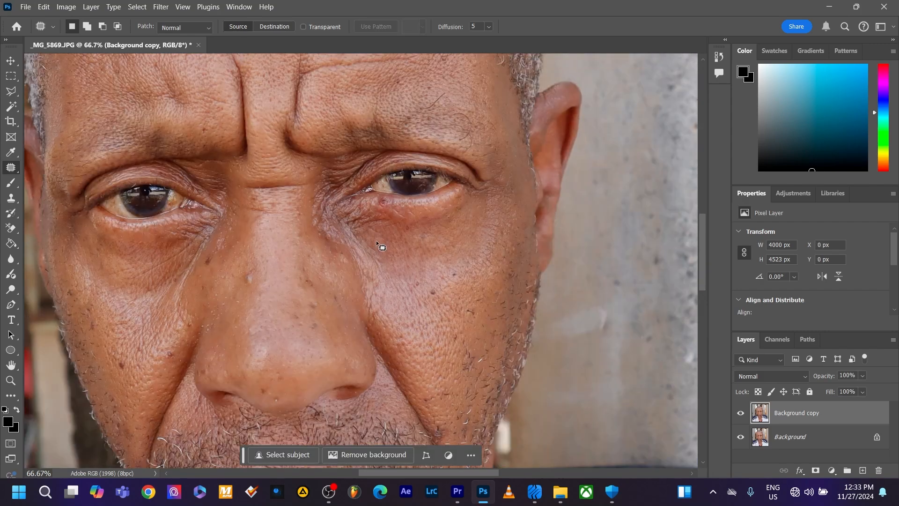
pyautogui.scroll(1, 406, 260)
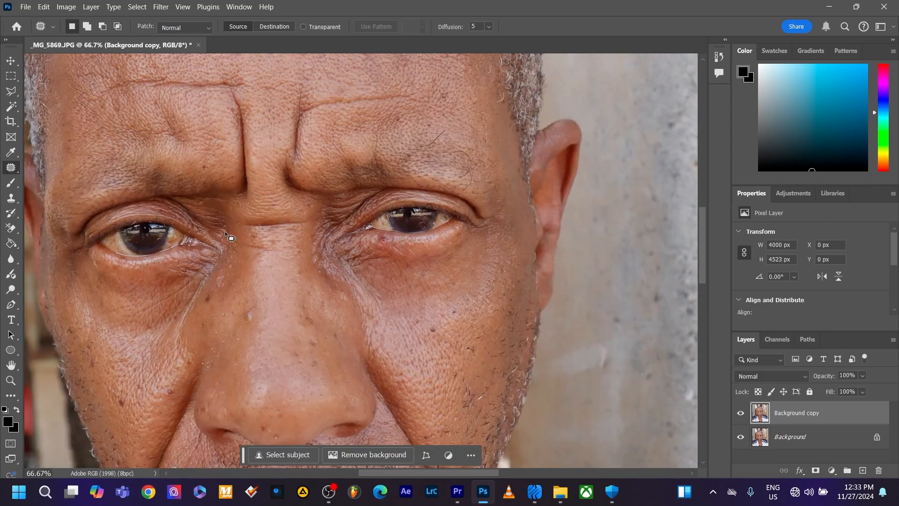
pyautogui.scroll(3, 227, 218)
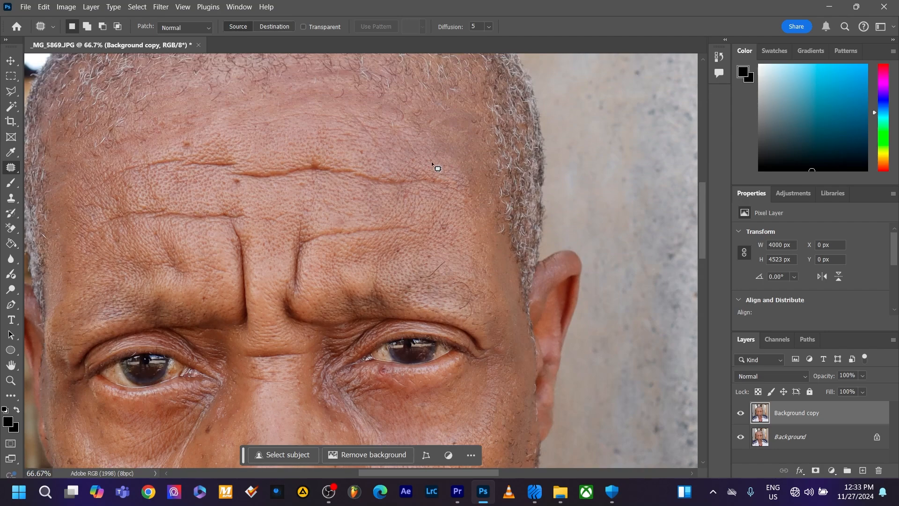
pyautogui.moveTo(443, 162)
pyautogui.mouseDown()
pyautogui.moveTo(227, 145)
pyautogui.moveTo(118, 163)
pyautogui.moveTo(426, 163)
pyautogui.moveTo(442, 176)
pyautogui.mouseUp()
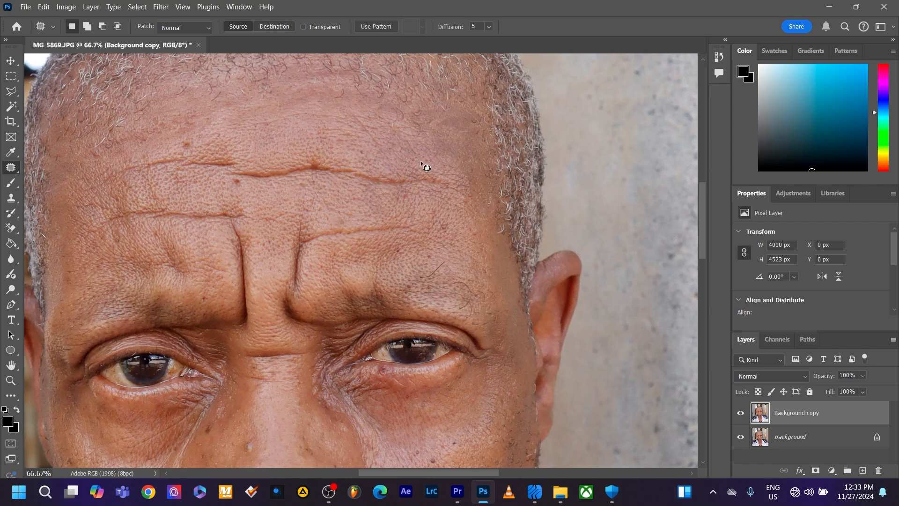
pyautogui.moveTo(274, 180); pyautogui.dragTo(273, 144)
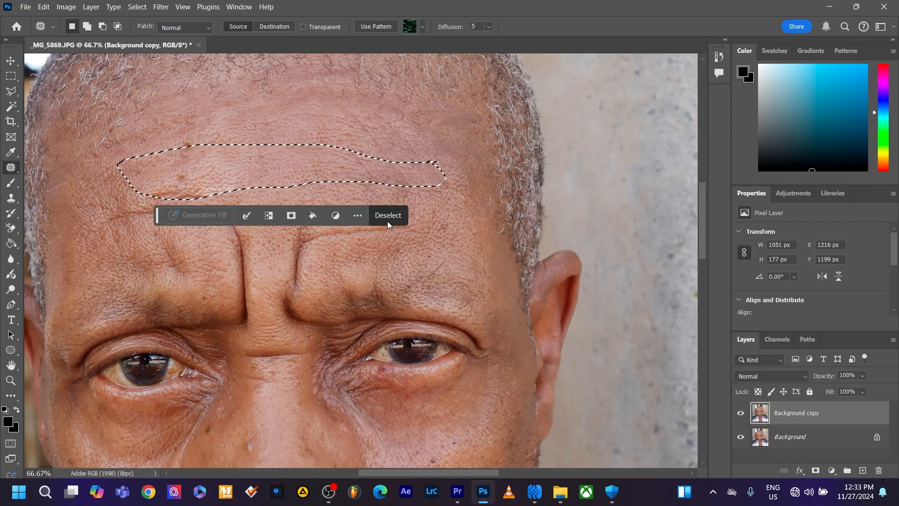
# Fade the forehead patch to about 59% opacity and clear the selection
pyautogui.hotkey('ctrl', 'shift', 'f')
pyautogui.click(534, 167)
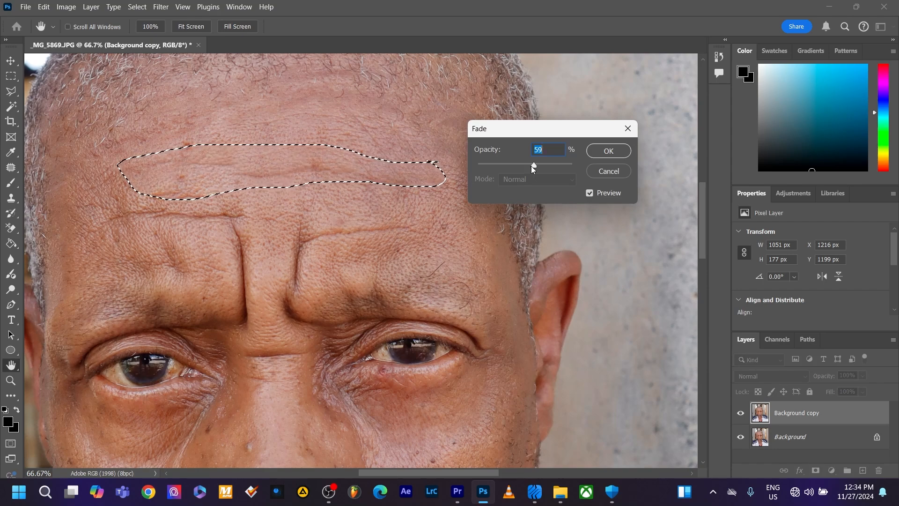
pyautogui.click(534, 167)
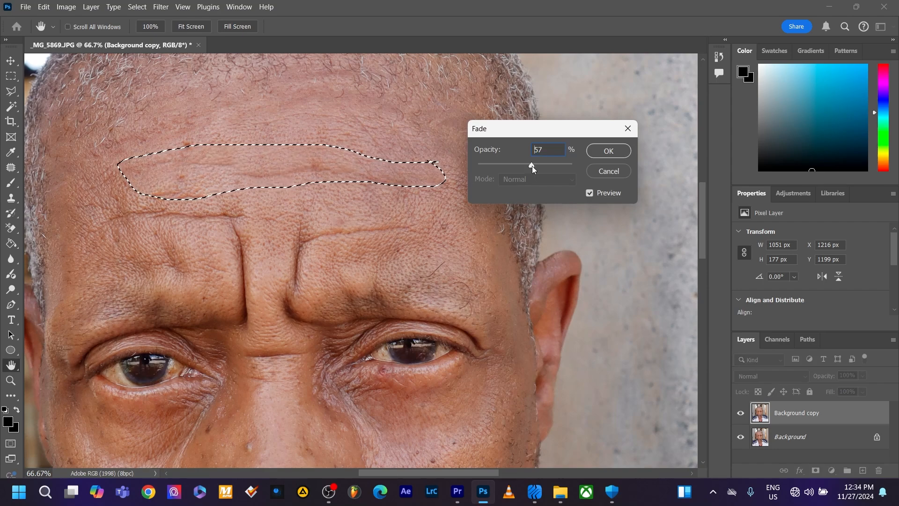
pyautogui.click(620, 156)
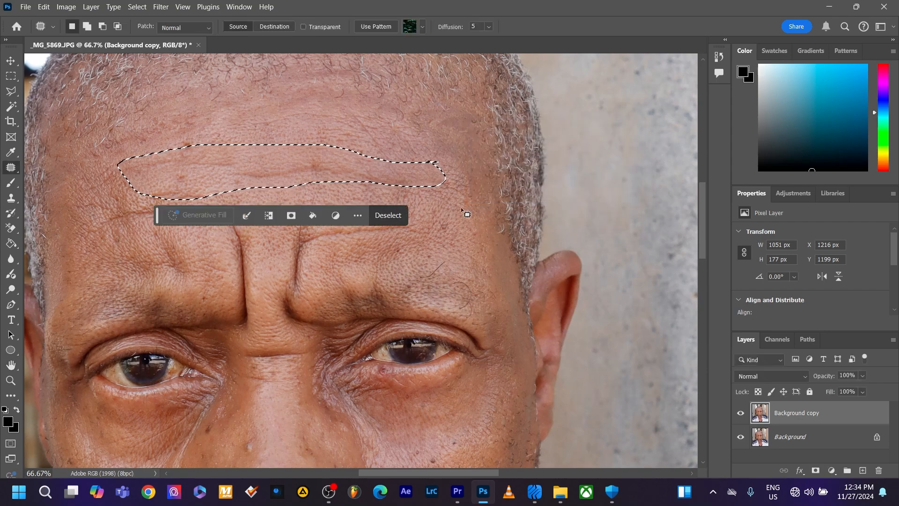
pyautogui.click(389, 215)
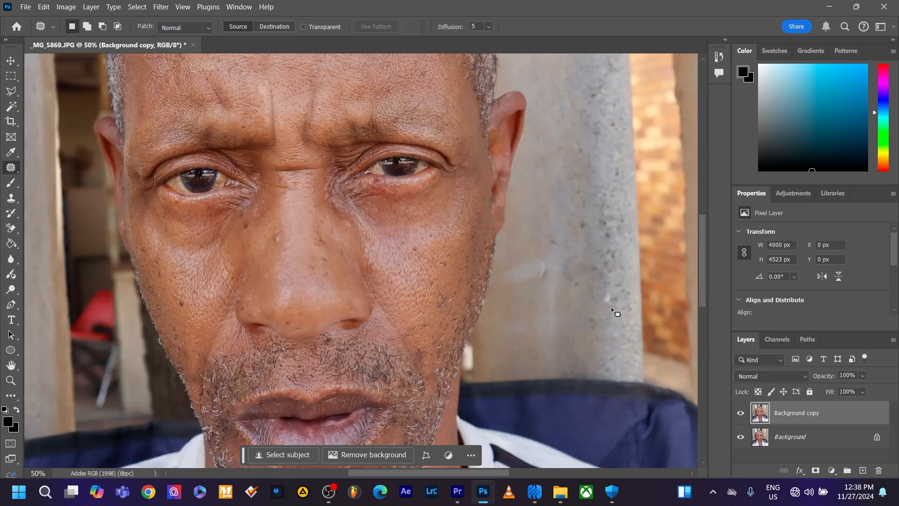
# Lower the Background copy layer's opacity to 69%
pyautogui.scroll(5, 471, 316)
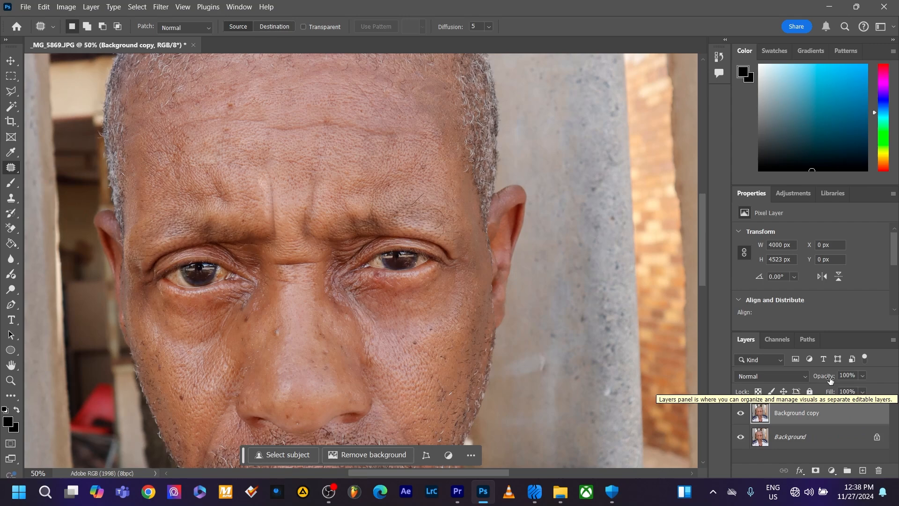
pyautogui.moveTo(830, 380); pyautogui.dragTo(828, 381)
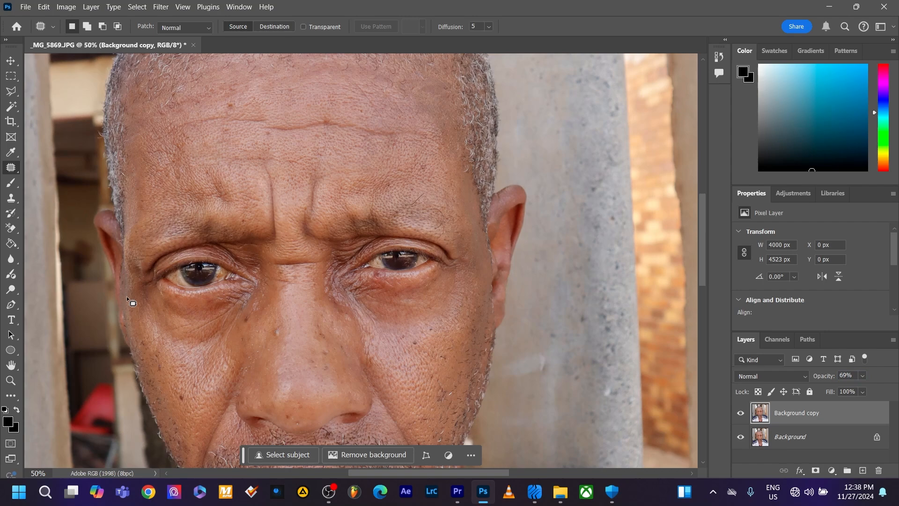
# Compare the whole portrait before and after retouching by hiding and showing the Background copy layer twice
pyautogui.hotkey('ctrl', '-')
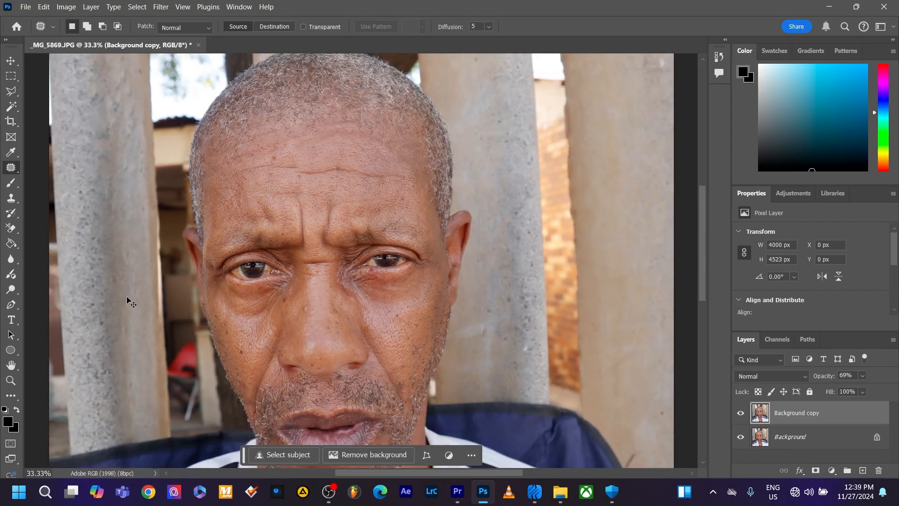
pyautogui.hotkey('ctrl', '-')
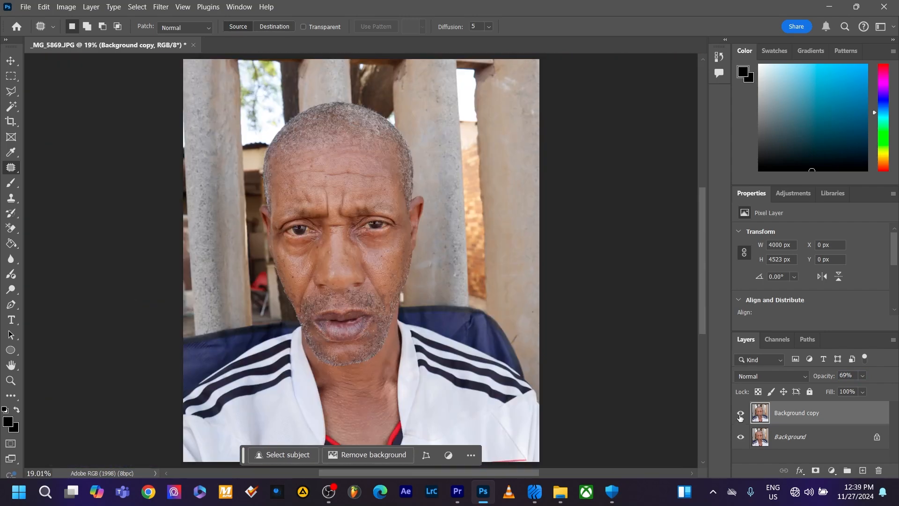
pyautogui.click(740, 414)
pyautogui.click(740, 414)
pyautogui.click(740, 415)
pyautogui.click(740, 414)
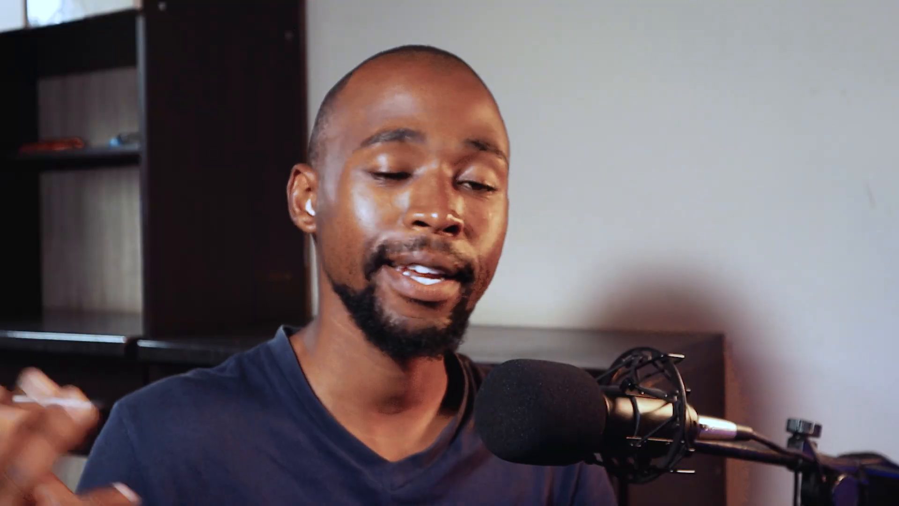